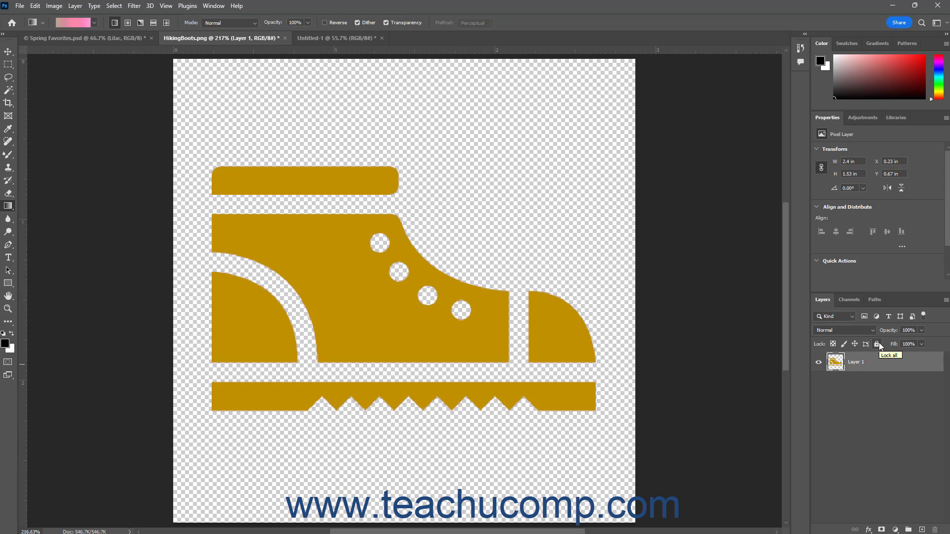
Lock transparent pixels on Layer 1 and apply the pink gradient across the boot.
left_click(890, 367)
left_click(833, 344)
left_click_drag(149, 246, 646, 247)
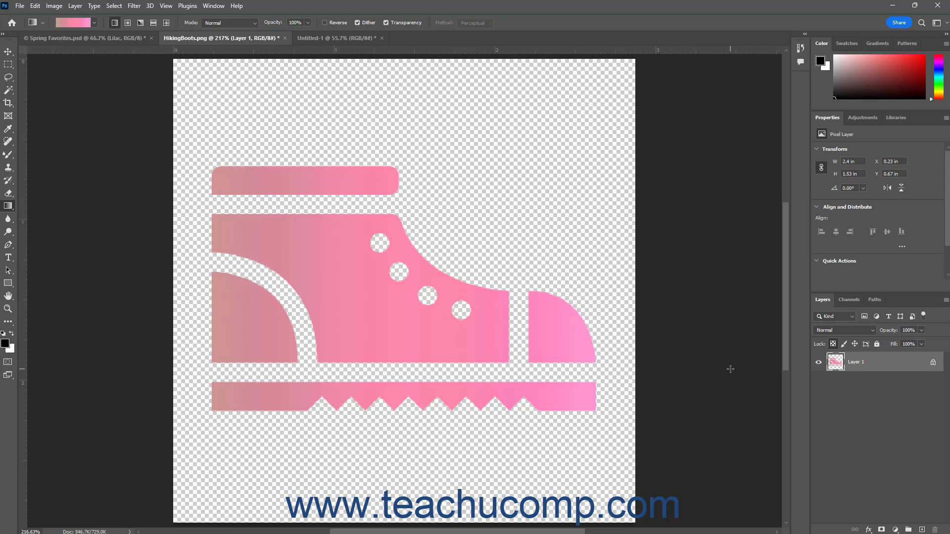
Unlock transparent pixels and apply the gradient across the whole canvas again.
left_click(834, 345)
left_click_drag(159, 267, 664, 281)
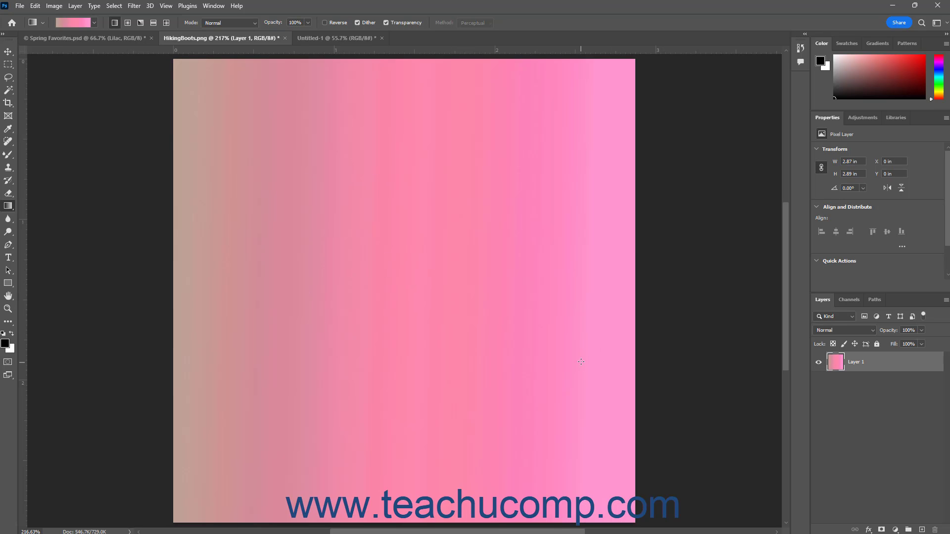
Undo both gradient fills to restore the original gold boot.
left_click(36, 6)
left_click(72, 18)
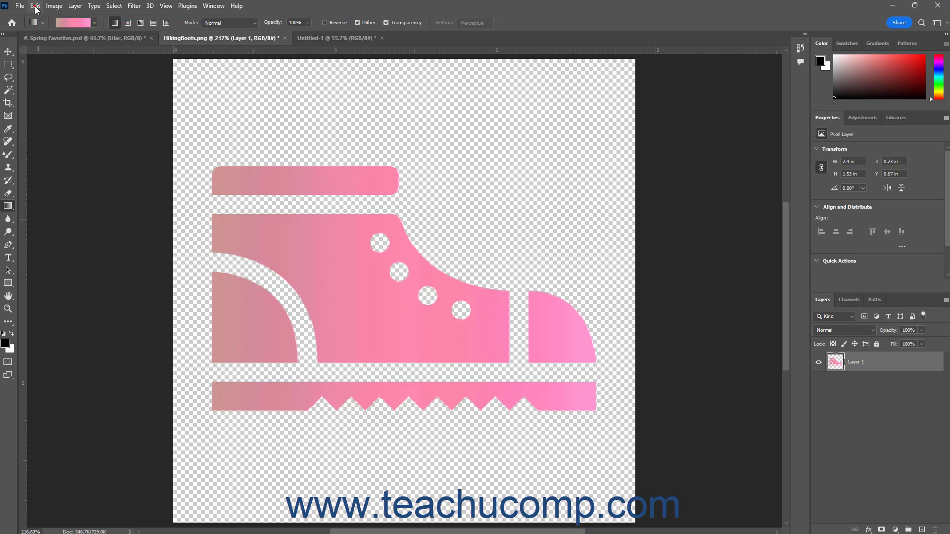
left_click(36, 6)
left_click(38, 7)
left_click(36, 6)
left_click(65, 16)
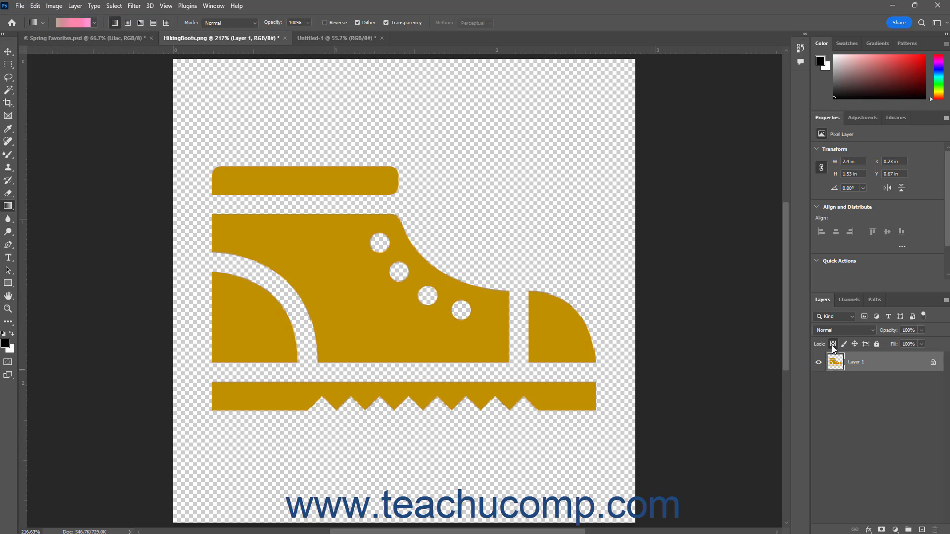
Lock Layer 1's image pixels, try applying a gradient to the boot, dismiss the error, and unlock the pixels.
key("slash")
left_click(844, 345)
left_click(205, 238)
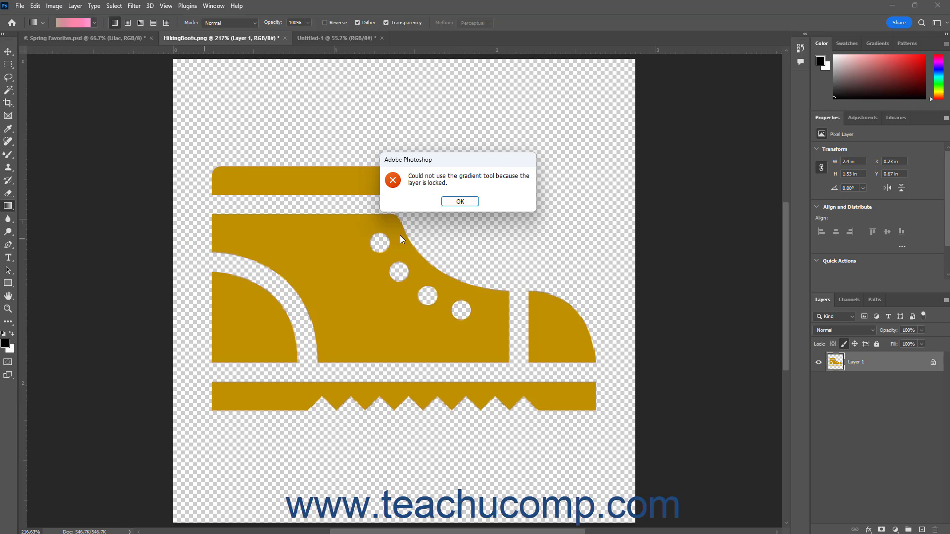
left_click(456, 203)
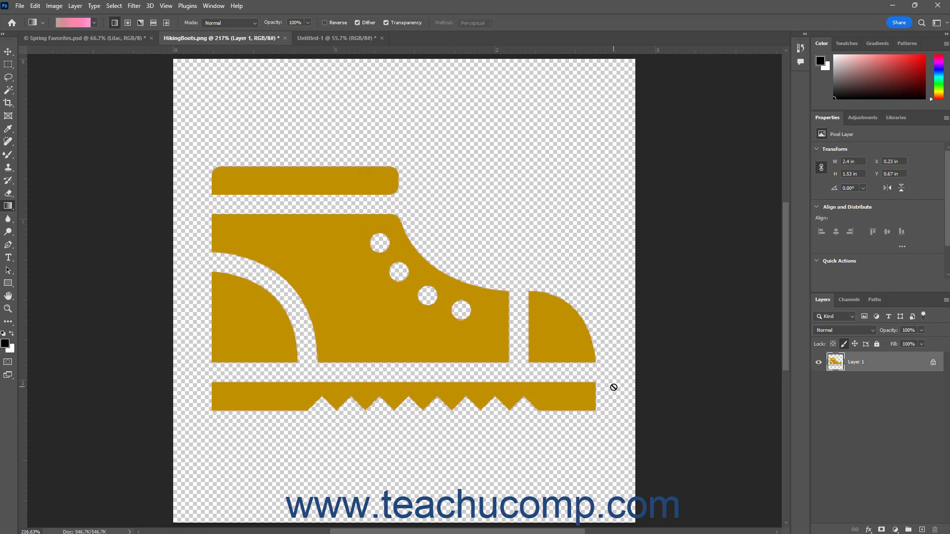
left_click(844, 344)
In Spring Favorites, lock the Lilac layer's position, try moving it with the Move tool, then unlock it.
left_click(97, 38)
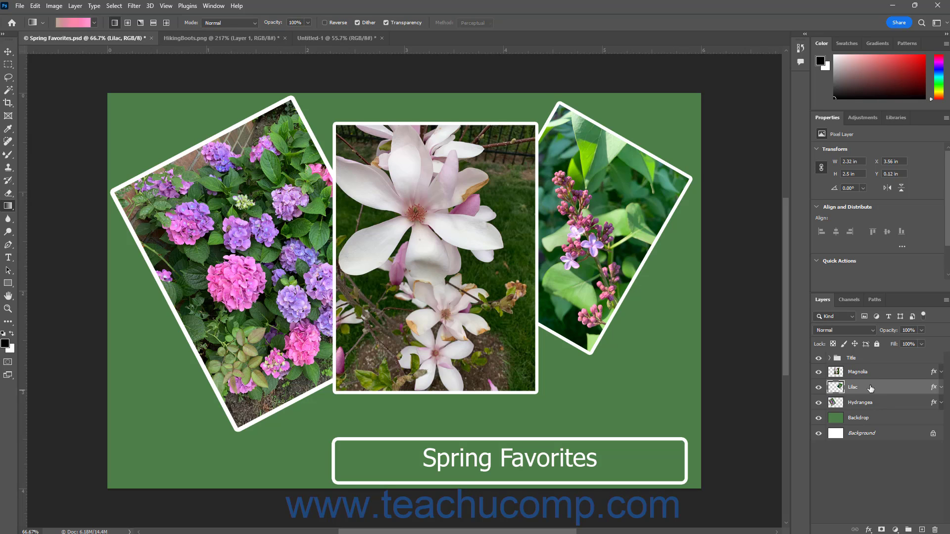
left_click(858, 346)
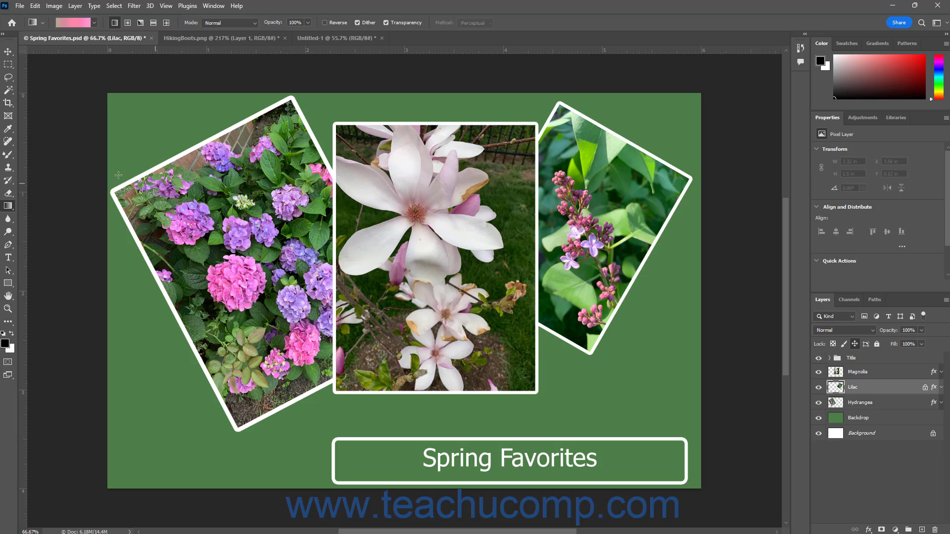
left_click(8, 52)
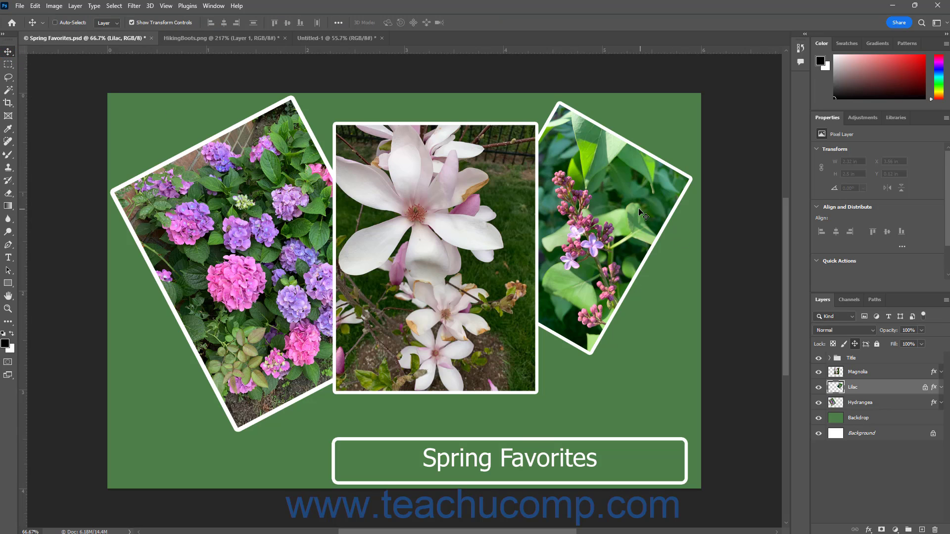
left_click_drag(600, 298, 630, 249)
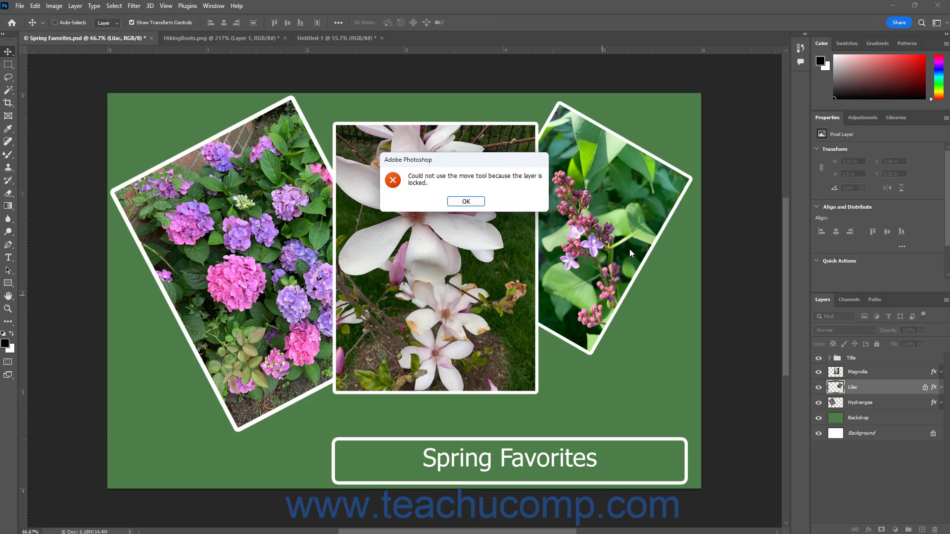
left_click(479, 203)
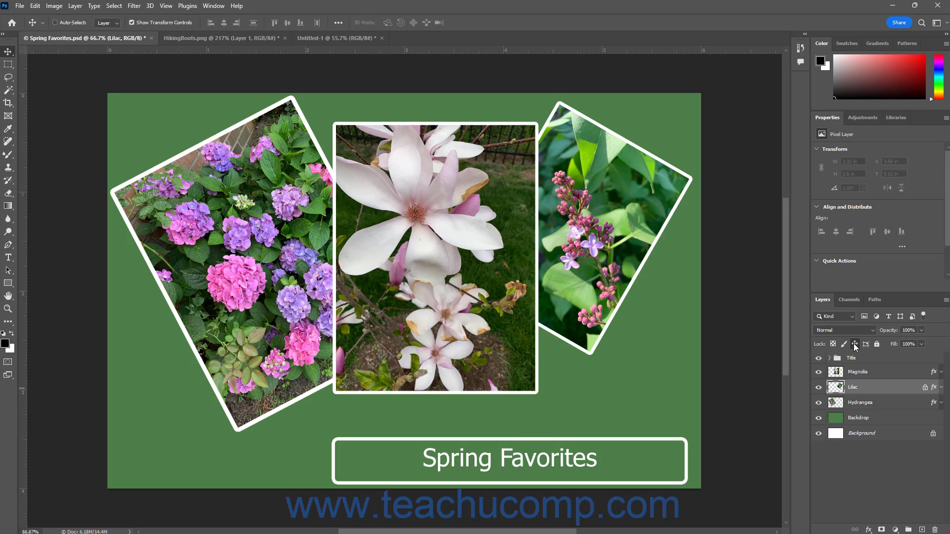
left_click(855, 344)
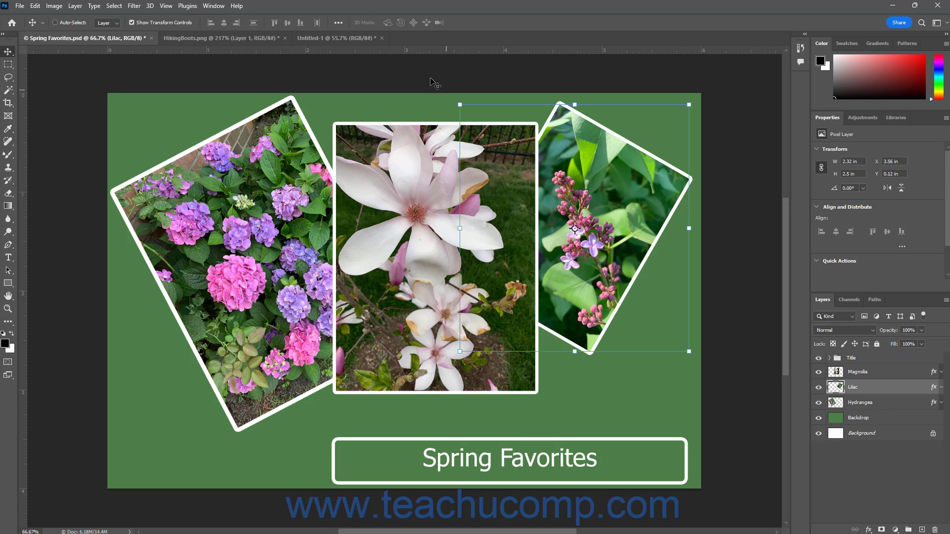
Switch to Untitled-1 and move the IMG_1546 photo onto Artboard 1.
left_click(359, 43)
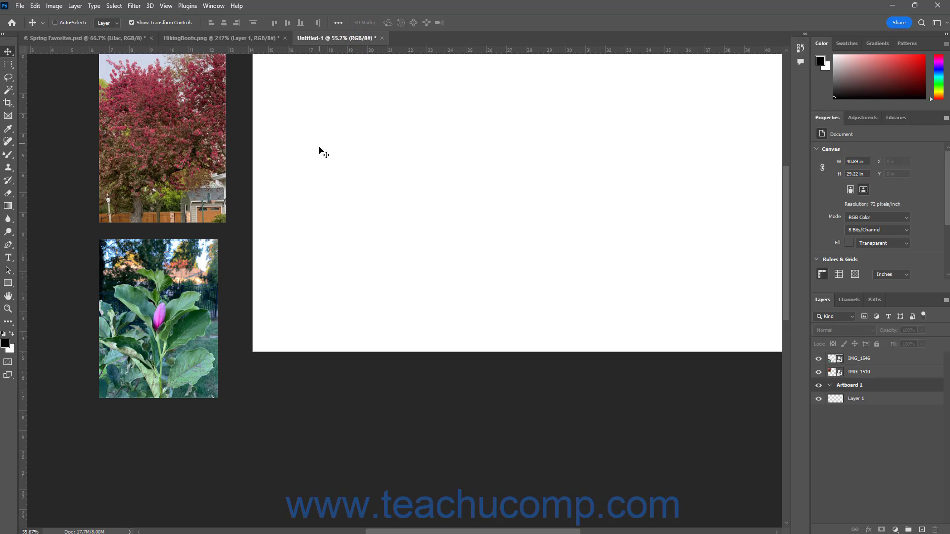
scroll(361, 206, "up", 4)
scroll(369, 222, "up", 1)
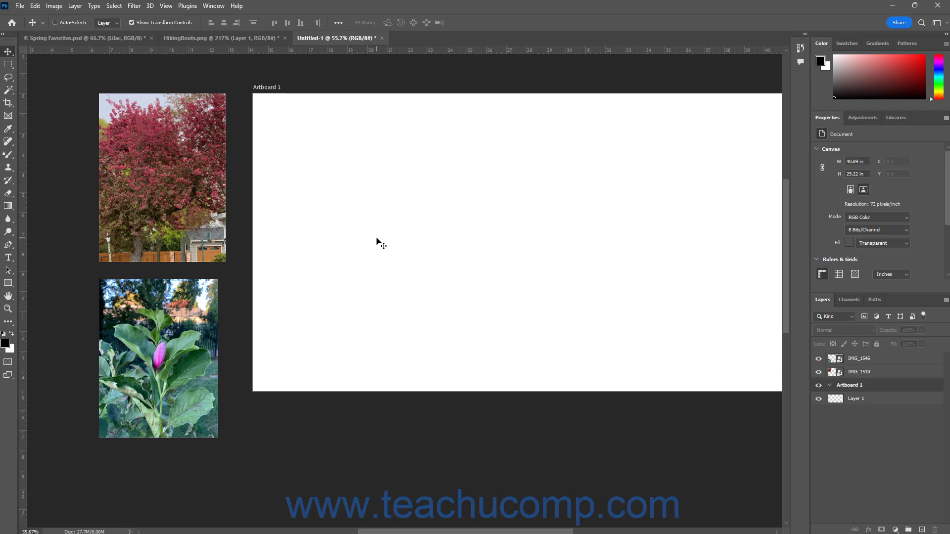
left_click(858, 359)
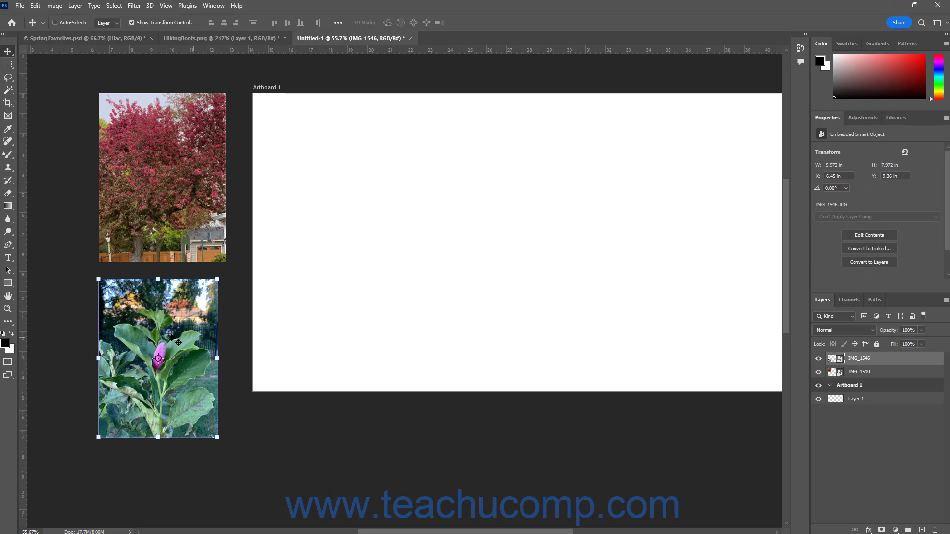
left_click_drag(175, 335, 382, 247)
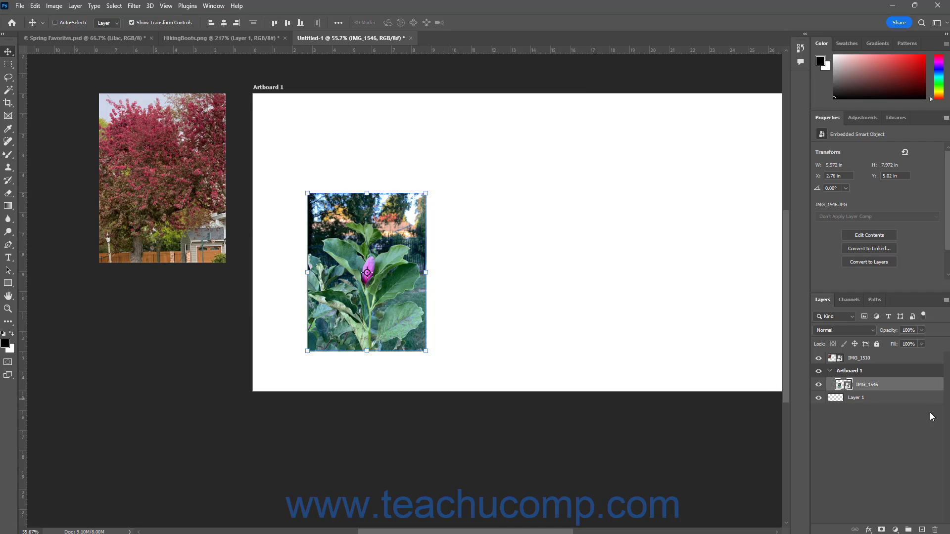
Apply the artboard auto-nesting lock to IMG_1510 and drag the photo onto the artboard's right side.
left_click(871, 361)
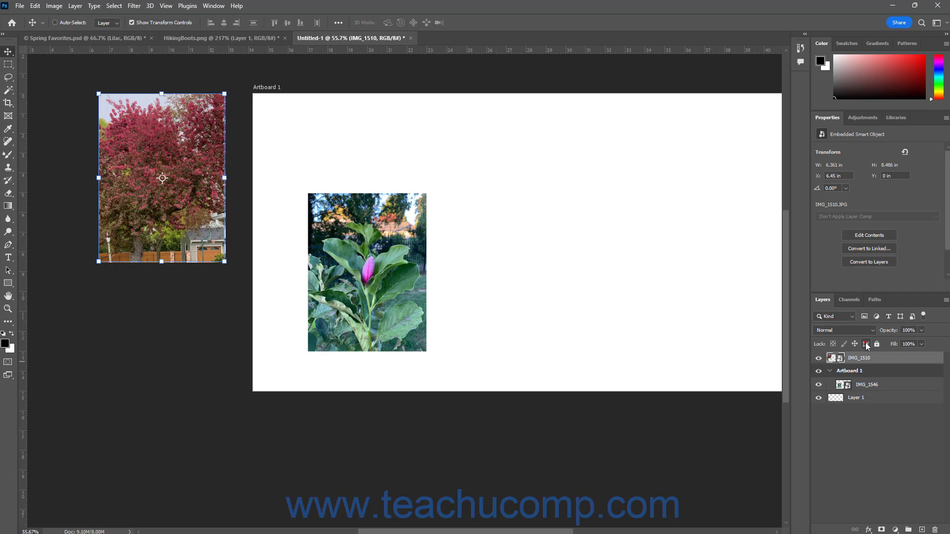
left_click(866, 344)
left_click_drag(188, 132, 146, 136)
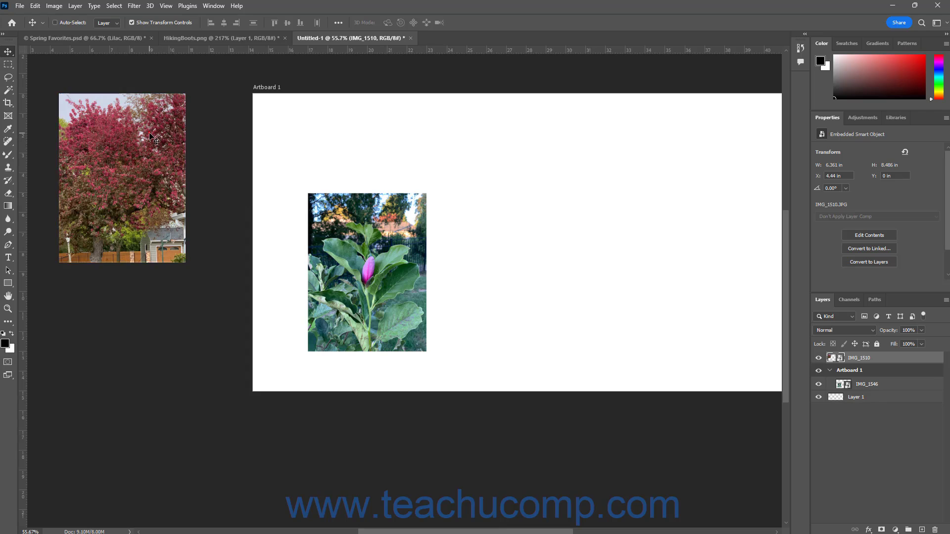
left_click_drag(153, 139, 612, 201)
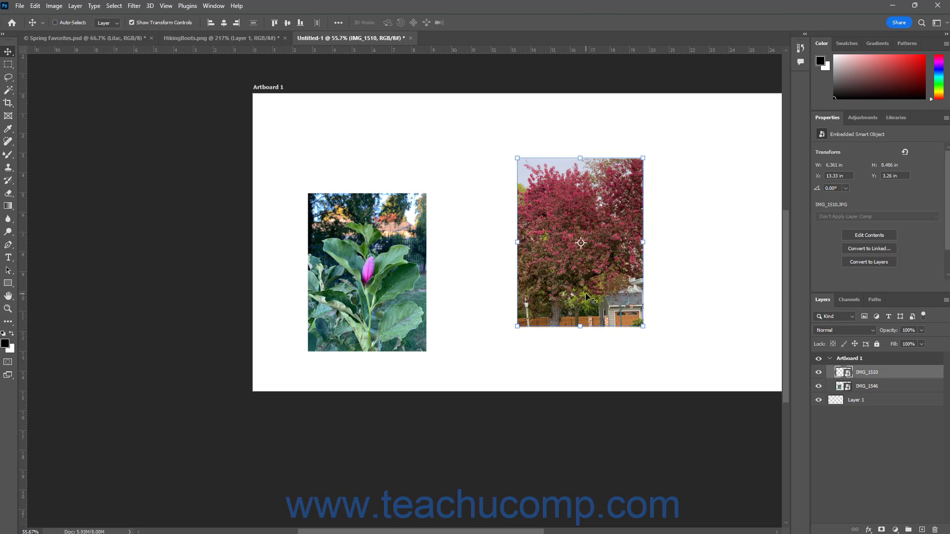
Back in Spring Favorites, apply Lock all to the Magnolia layer and try moving it.
left_click(125, 39)
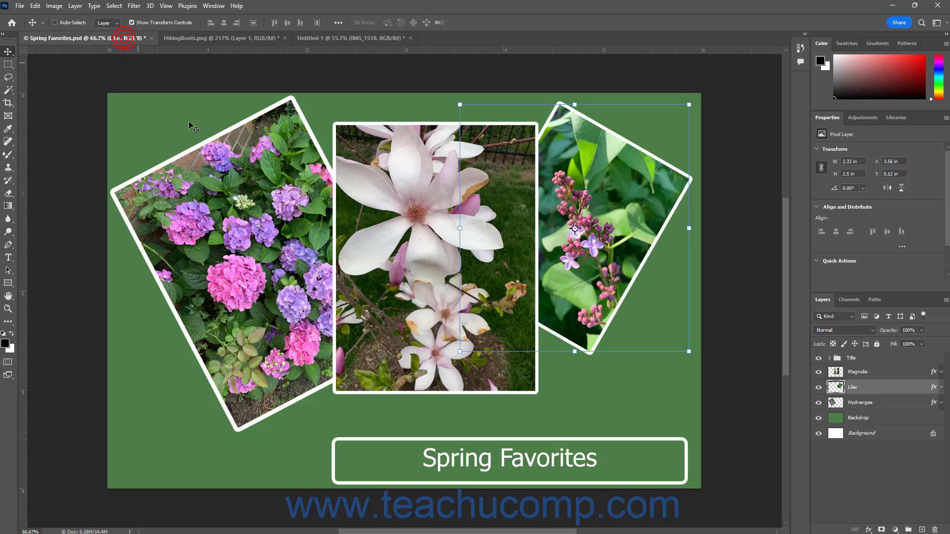
left_click(896, 408)
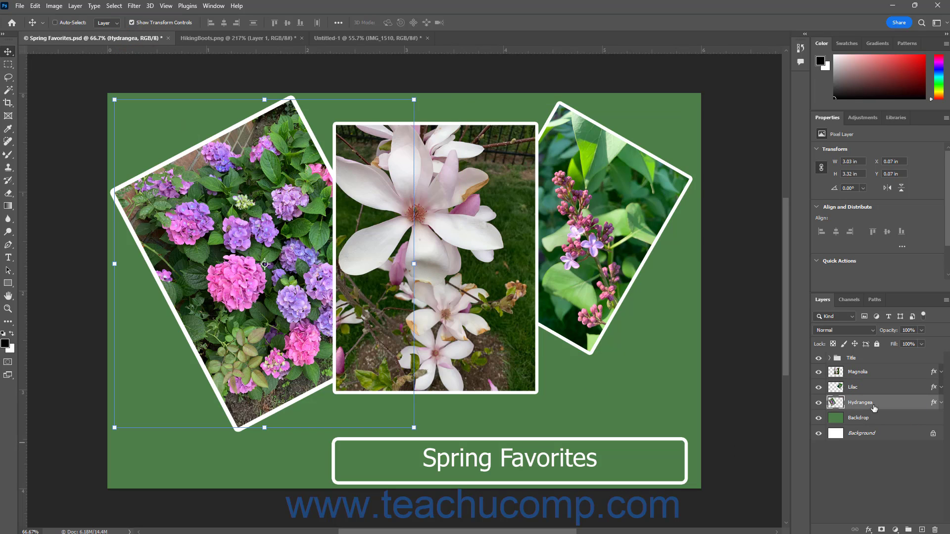
left_click(876, 374)
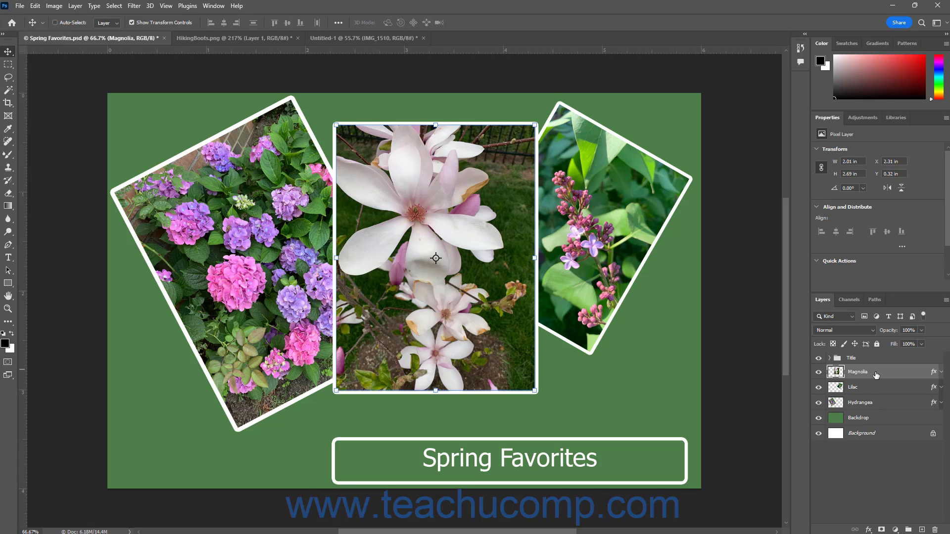
left_click(878, 345)
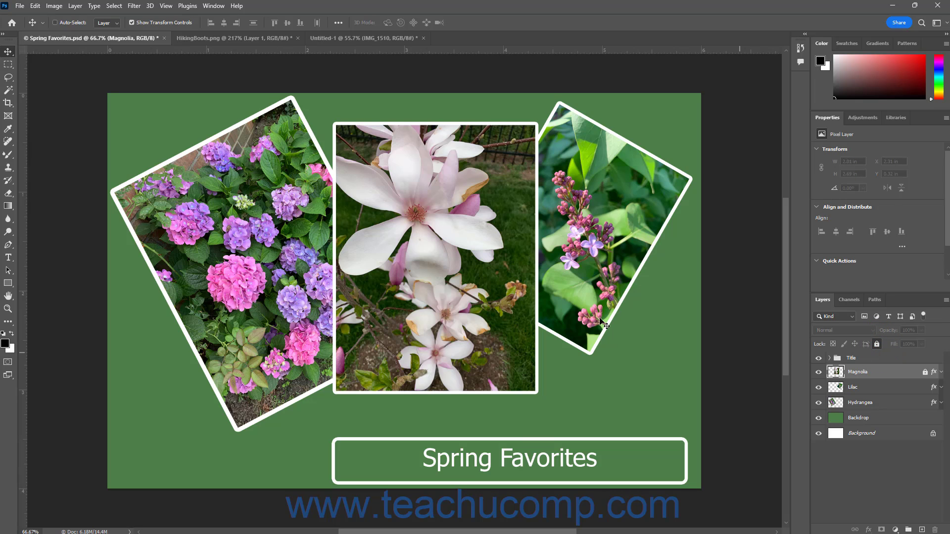
left_click_drag(456, 203, 409, 236)
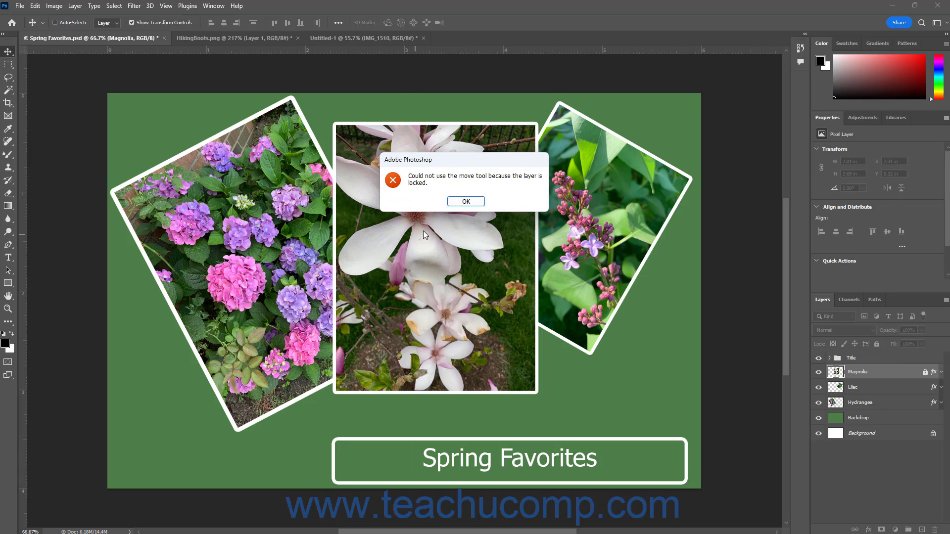
left_click(466, 202)
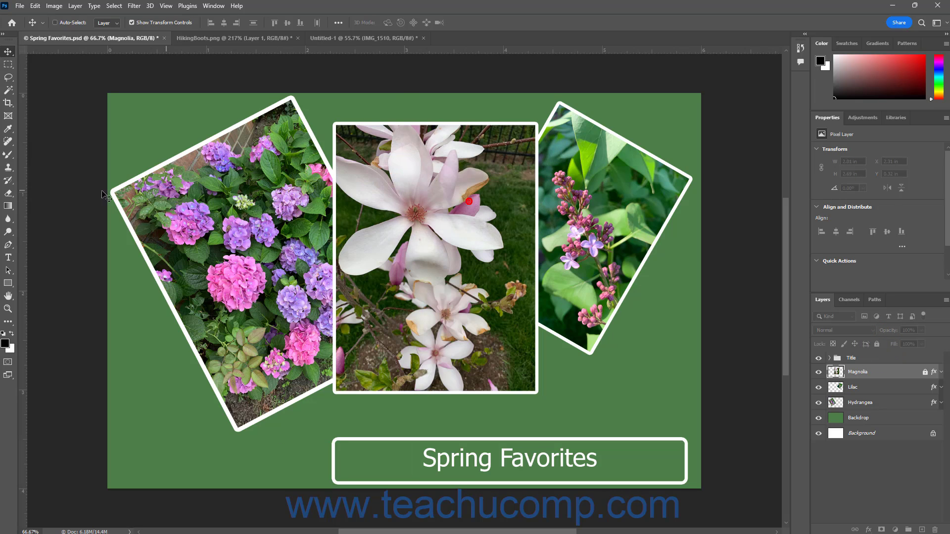
Try painting on the Magnolia photo with the Brush tool, then remove the layer's Lock all.
left_click(8, 155)
left_click(44, 157)
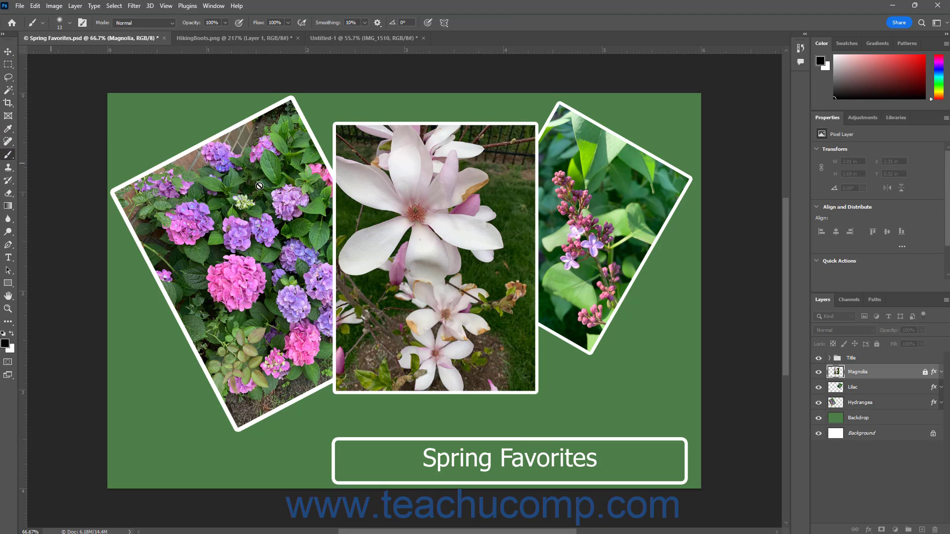
left_click(423, 202)
left_click(460, 201)
left_click(879, 371)
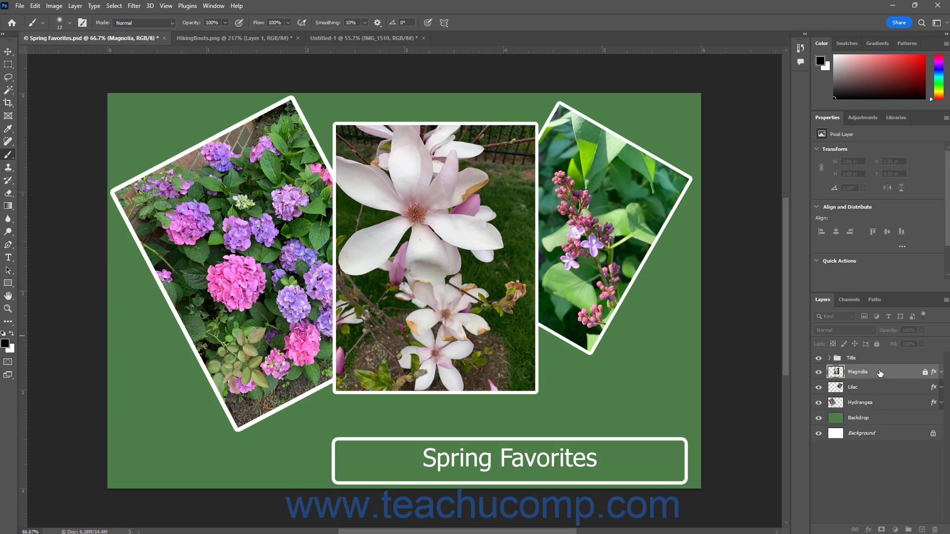
left_click(878, 345)
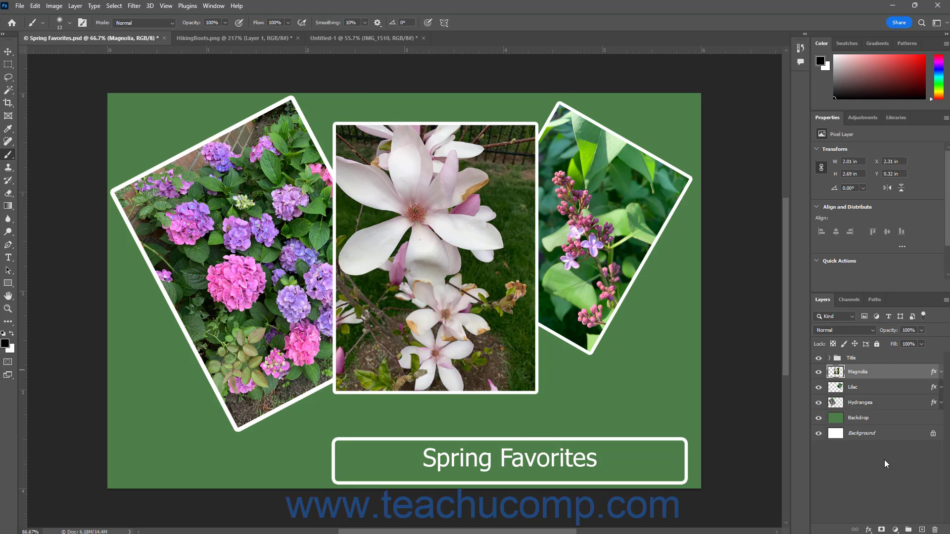